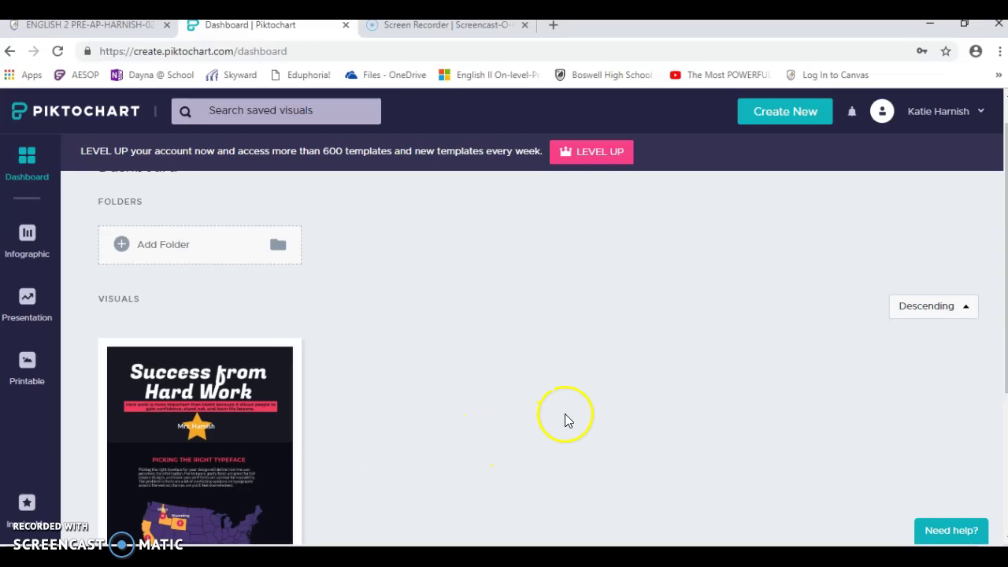
Step: Open the saved Success from Hard Work infographic for editing and download it as a PNG
{"action": "scroll", "coordinate": [464, 406], "scroll_direction": "down", "scroll_amount": 3}
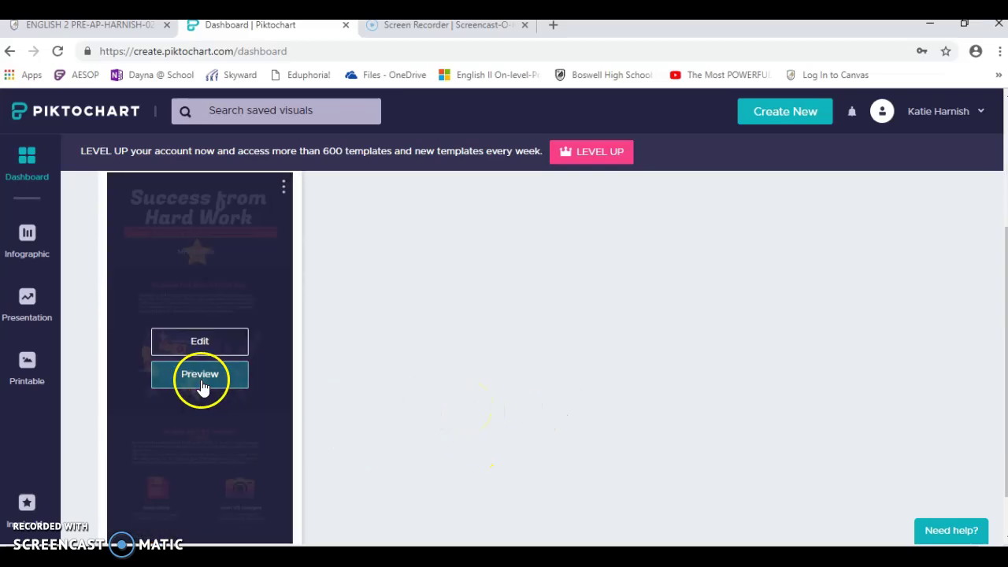
{"action": "left_click", "coordinate": [215, 345]}
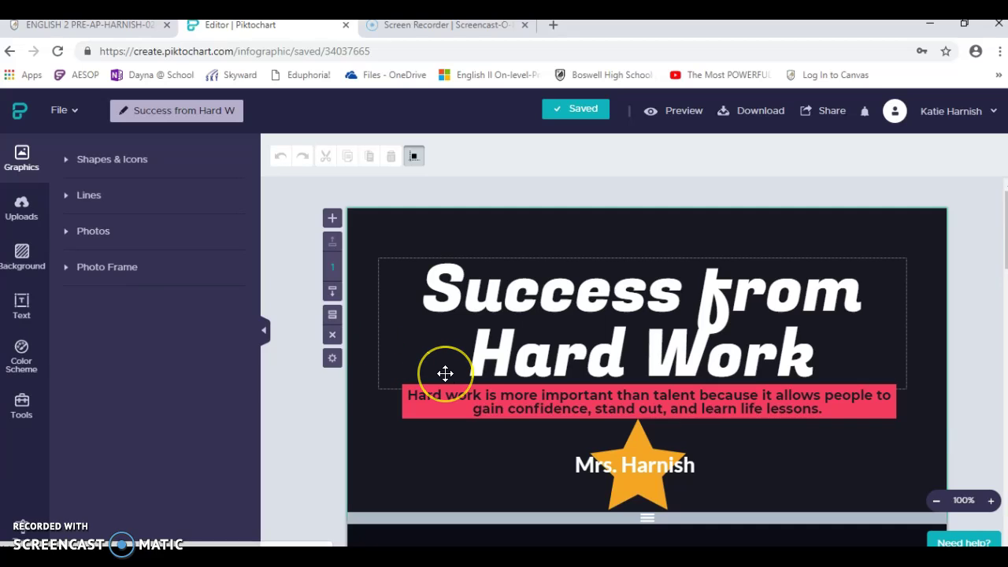
{"action": "scroll", "coordinate": [446, 371], "scroll_direction": "down", "scroll_amount": 1}
{"action": "scroll", "coordinate": [446, 372], "scroll_direction": "down", "scroll_amount": 4}
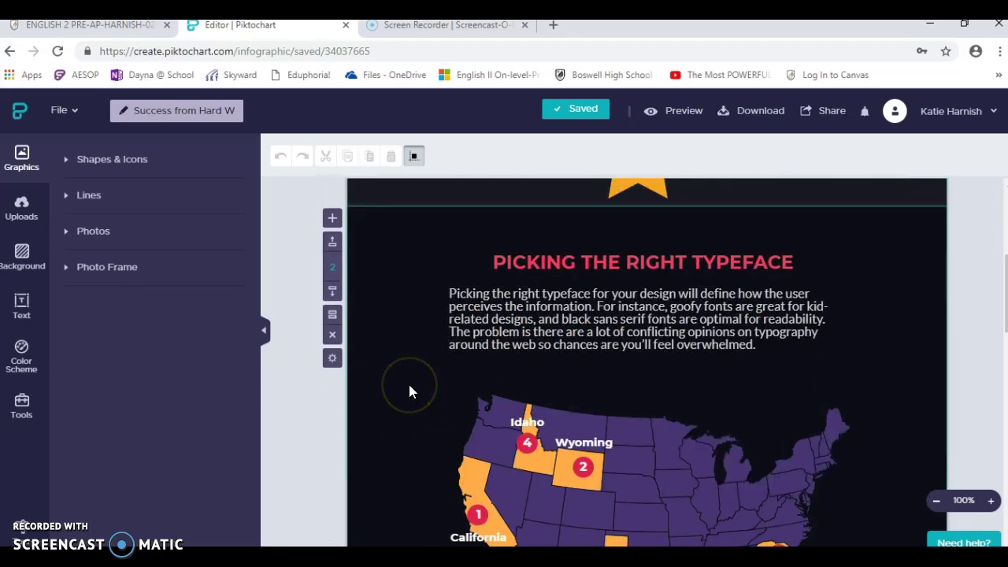
{"action": "scroll", "coordinate": [409, 385], "scroll_direction": "down", "scroll_amount": 8}
{"action": "scroll", "coordinate": [409, 384], "scroll_direction": "up", "scroll_amount": 11}
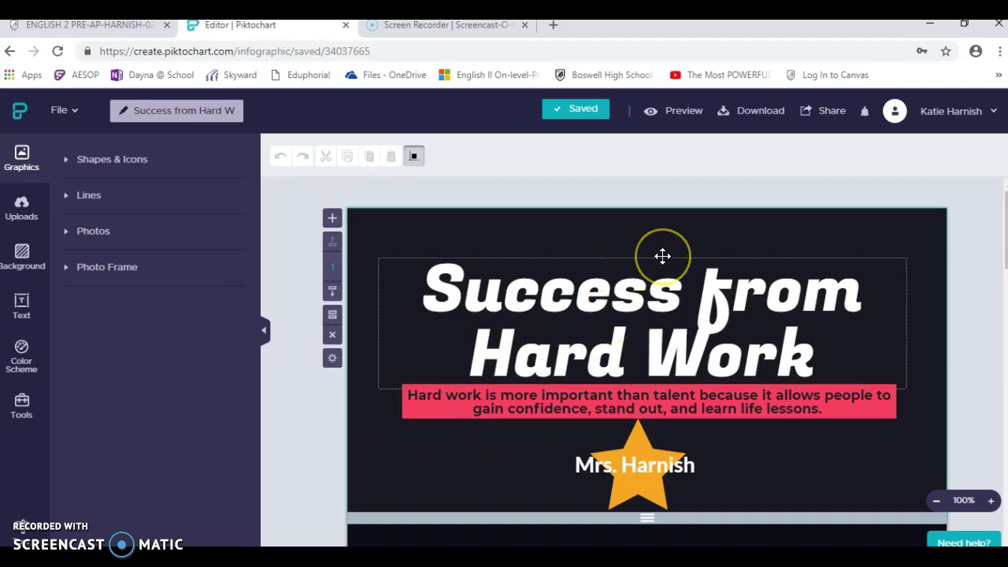
{"action": "left_click", "coordinate": [760, 111]}
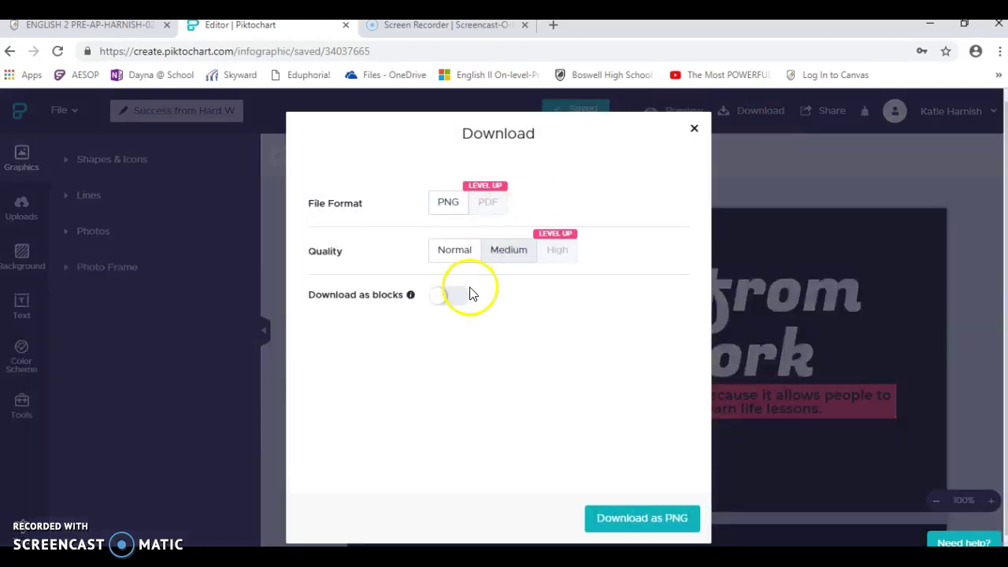
{"action": "left_click", "coordinate": [641, 519]}
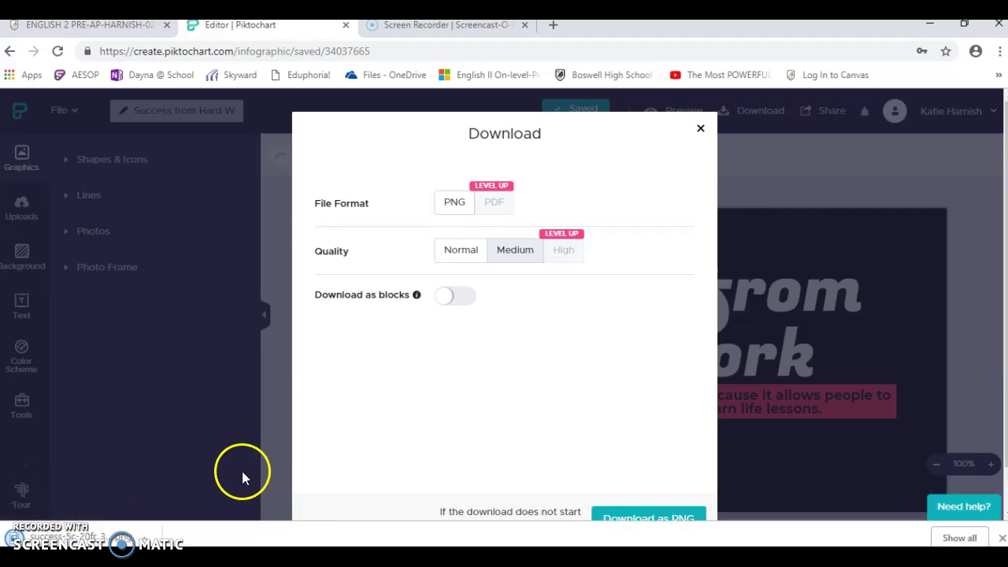
Step: View the downloaded success-5c-20fr_34037665 image from the Downloads folder, and put the image and folder windows away
{"action": "key", "text": "super+e"}
{"action": "left_click", "coordinate": [223, 155]}
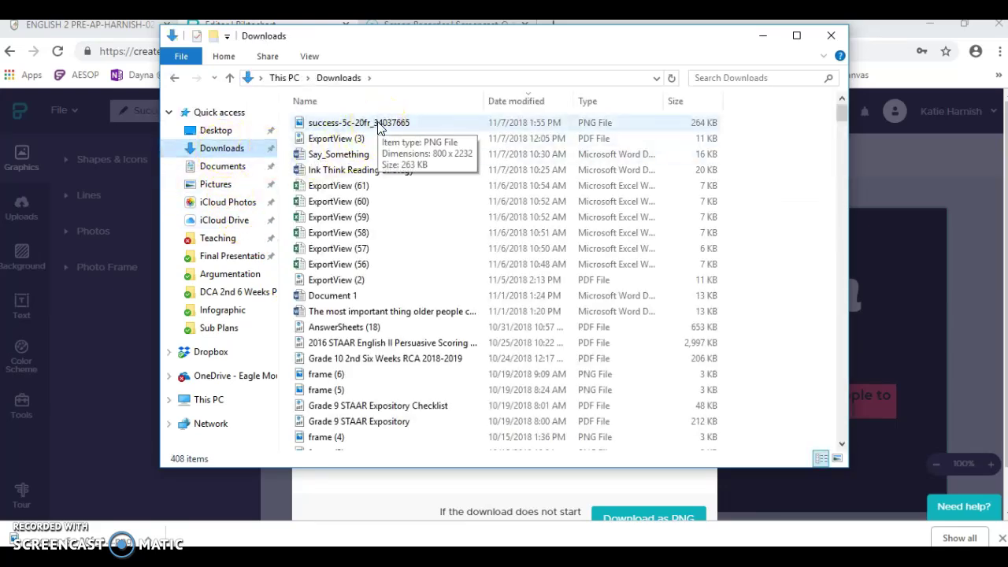
{"action": "double_click", "coordinate": [377, 122]}
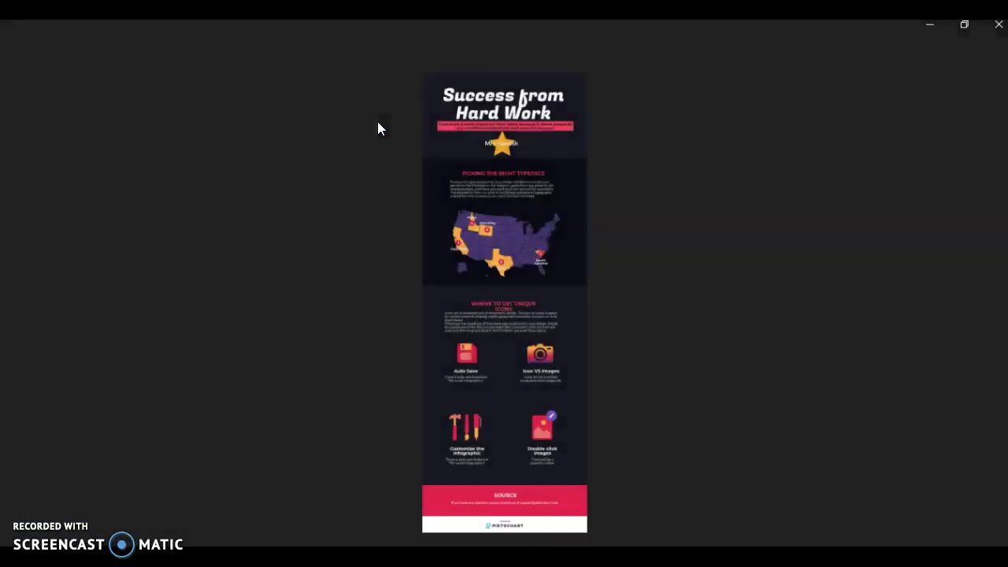
{"action": "left_click", "coordinate": [997, 25]}
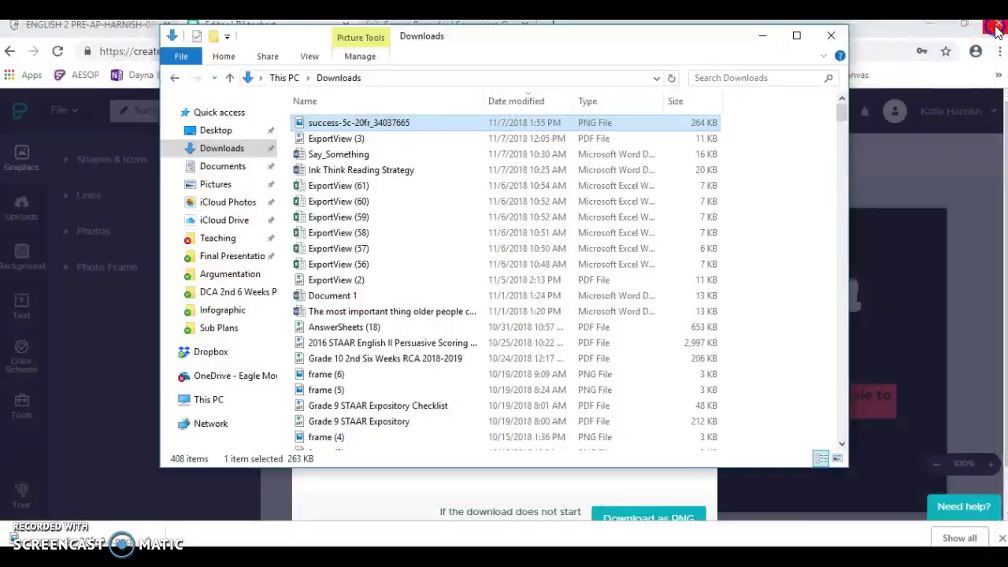
{"action": "left_click", "coordinate": [762, 35]}
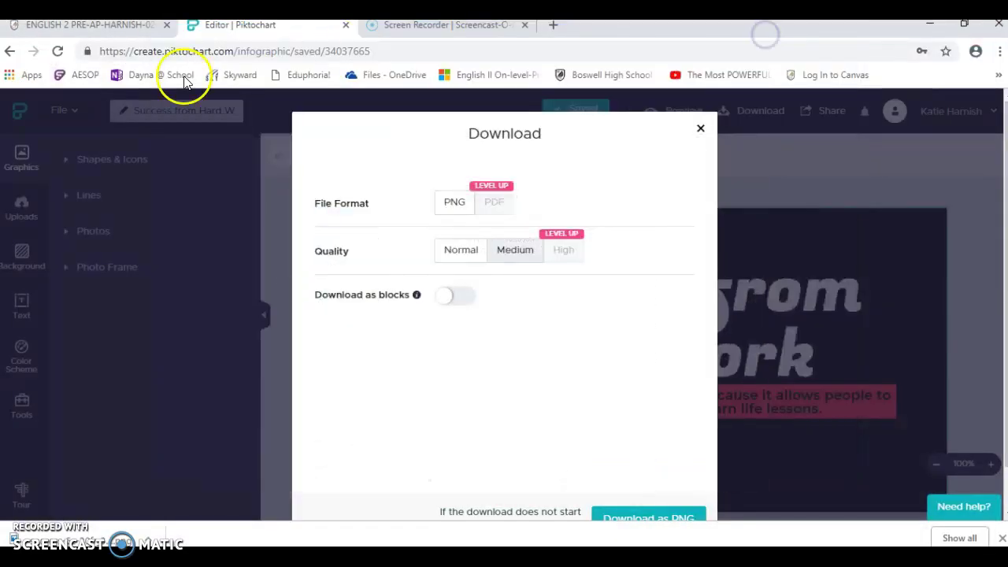
Step: Switch to the English 2 Pre-AP course in Canvas and go through its files to the student's own file area
{"action": "left_click", "coordinate": [117, 28]}
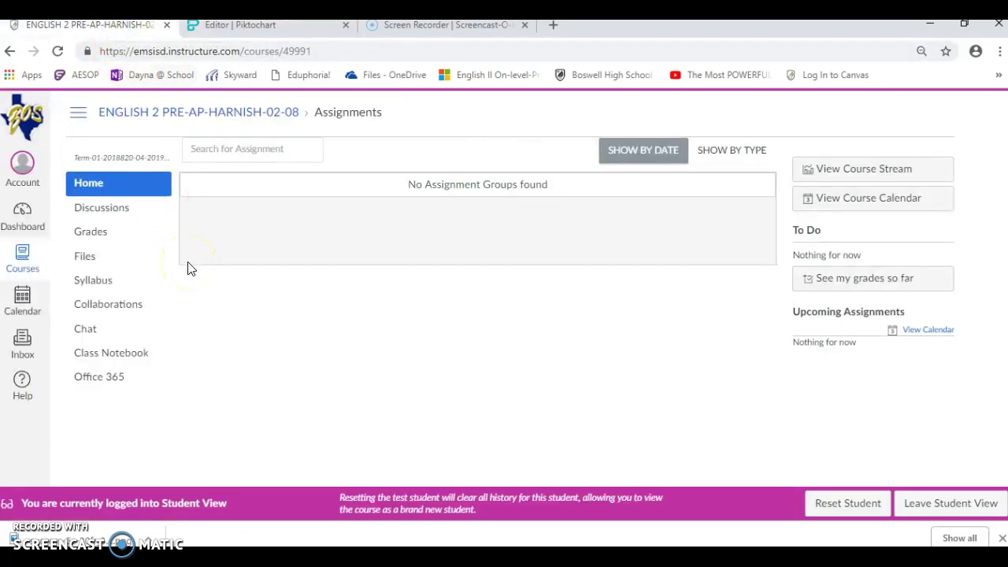
{"action": "left_click", "coordinate": [92, 257]}
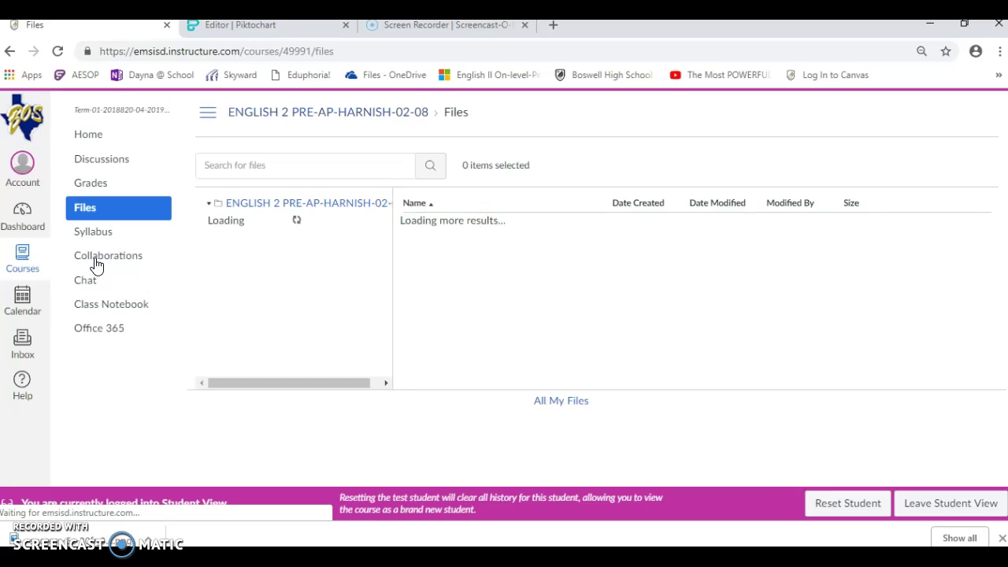
{"action": "left_click", "coordinate": [23, 258]}
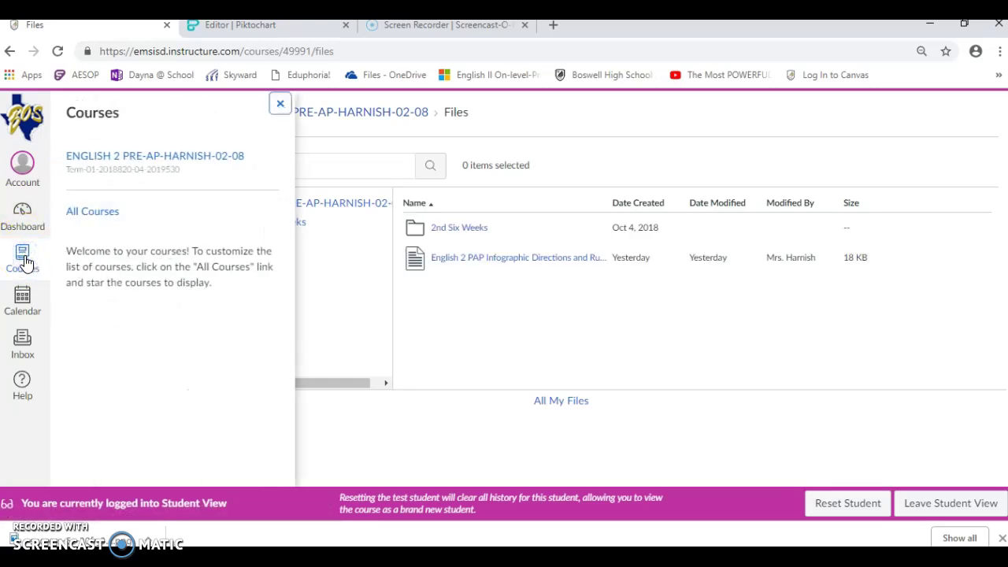
{"action": "left_click", "coordinate": [158, 155]}
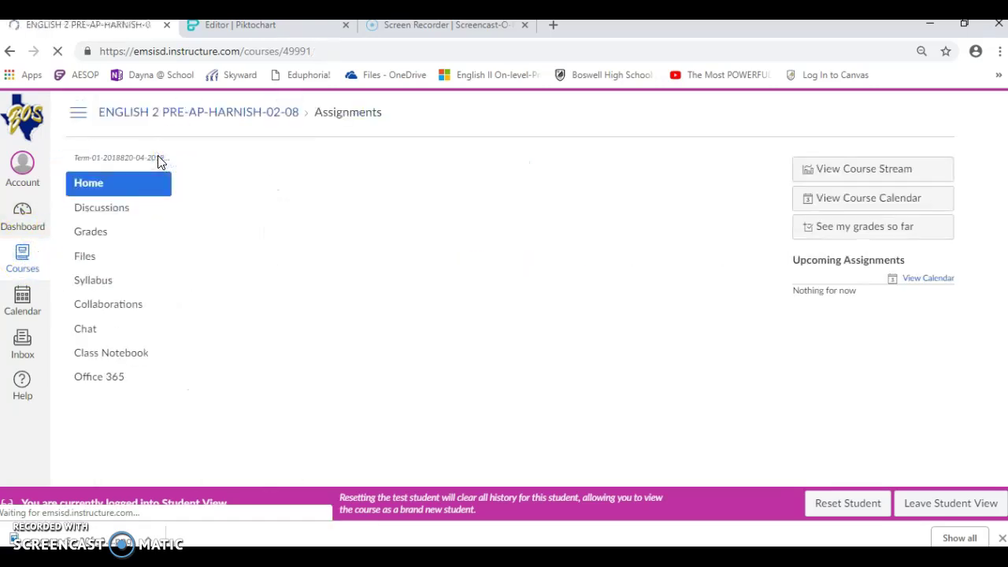
{"action": "left_click", "coordinate": [89, 257]}
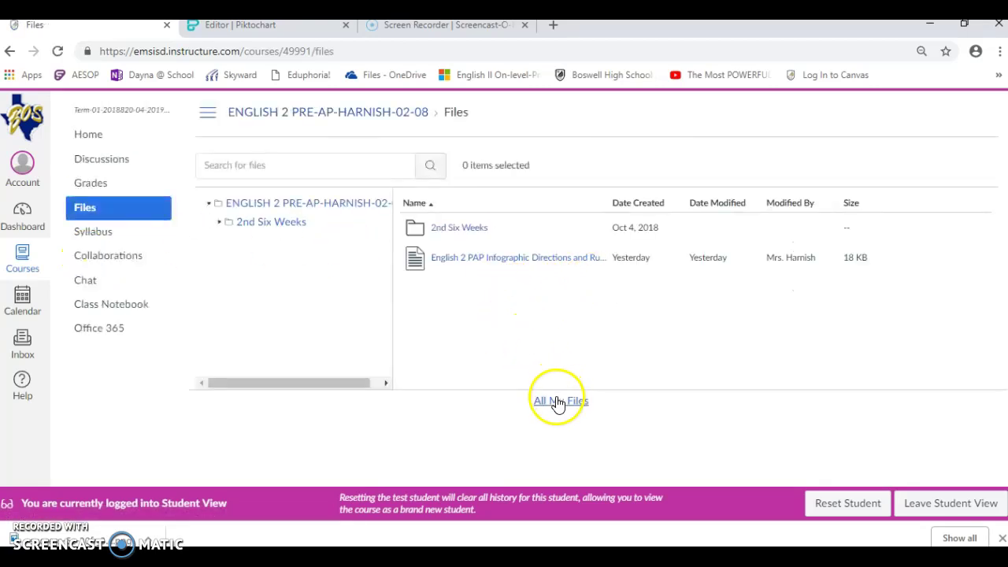
{"action": "left_click", "coordinate": [557, 402]}
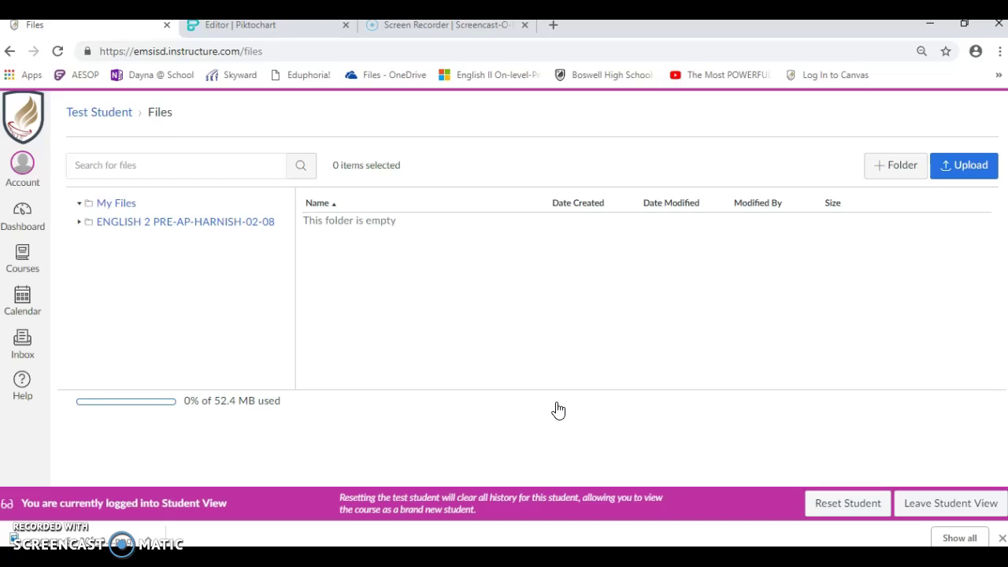
Step: Upload success-5c-20fr_34037665 from the Downloads folder, sorted by newest date modified, to the student's files
{"action": "left_click", "coordinate": [971, 169]}
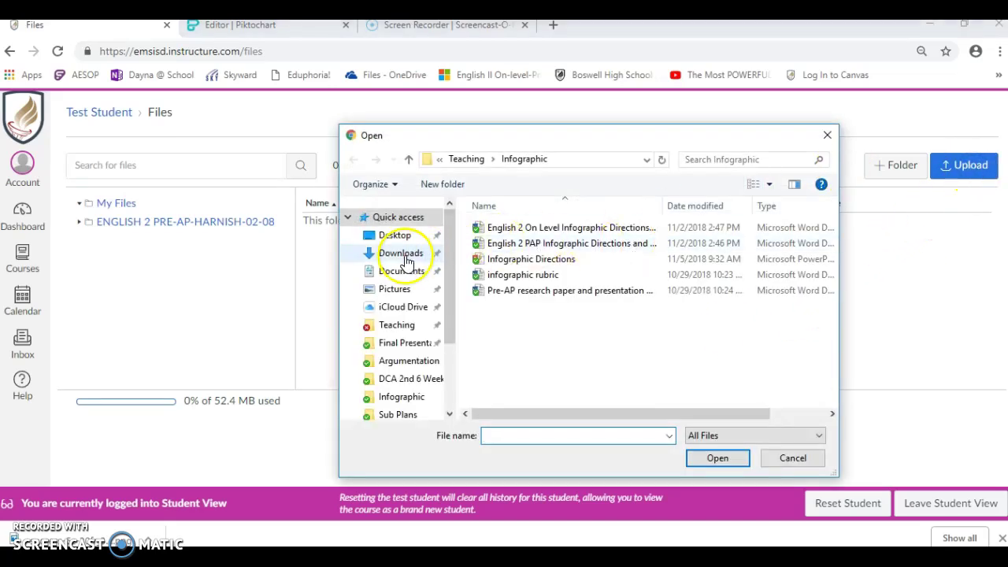
{"action": "left_click", "coordinate": [401, 254]}
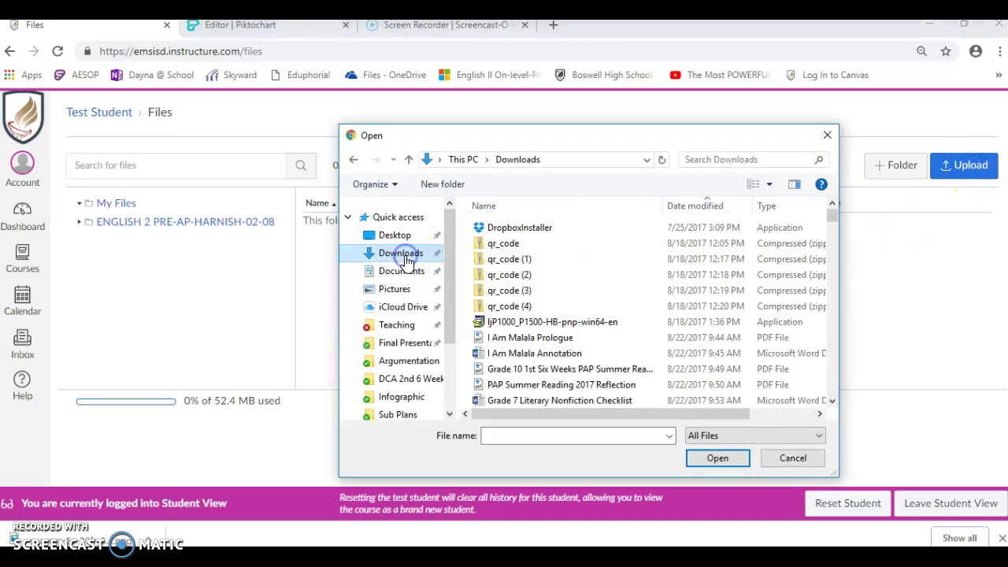
{"action": "left_click", "coordinate": [699, 211]}
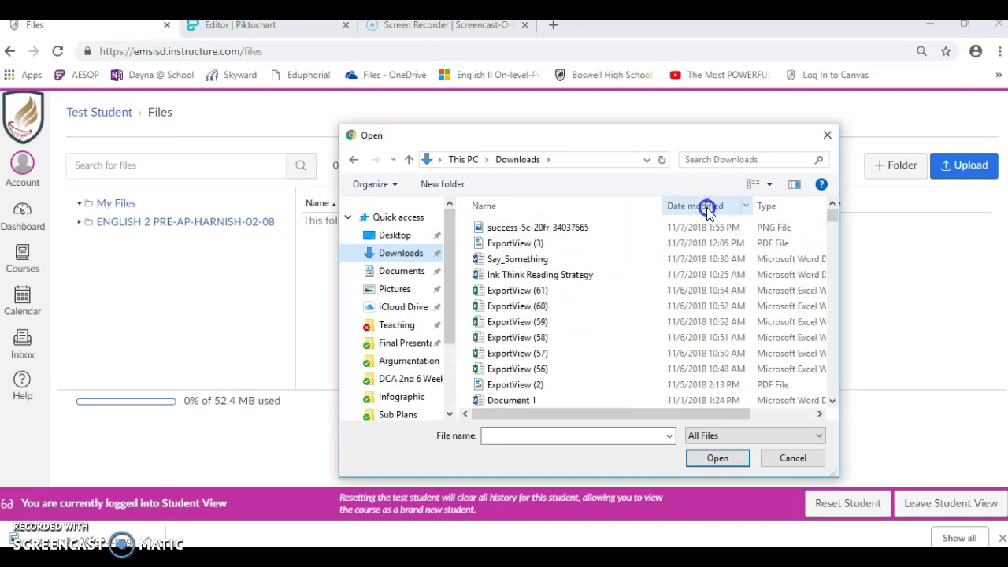
{"action": "left_click", "coordinate": [559, 230]}
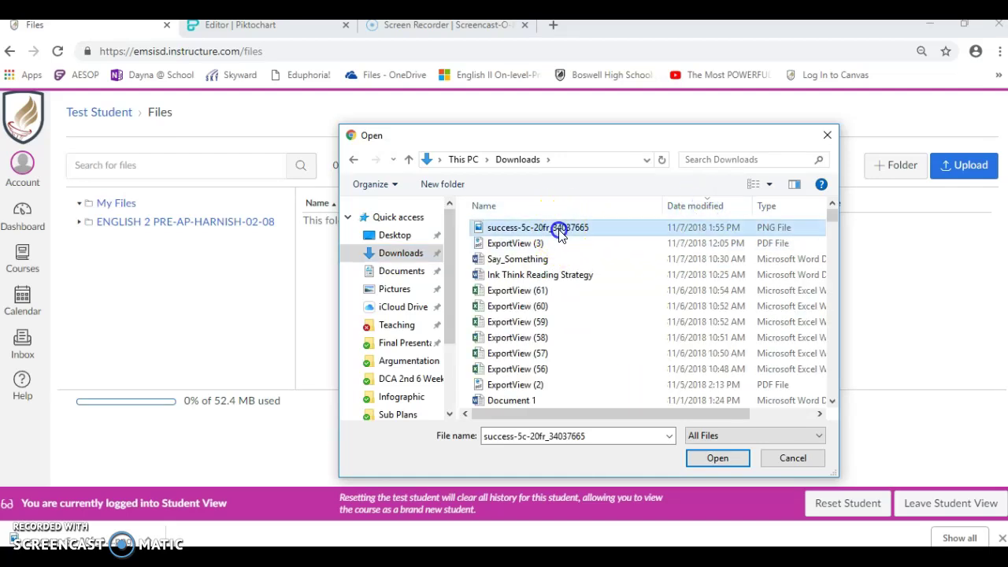
{"action": "left_click", "coordinate": [718, 459]}
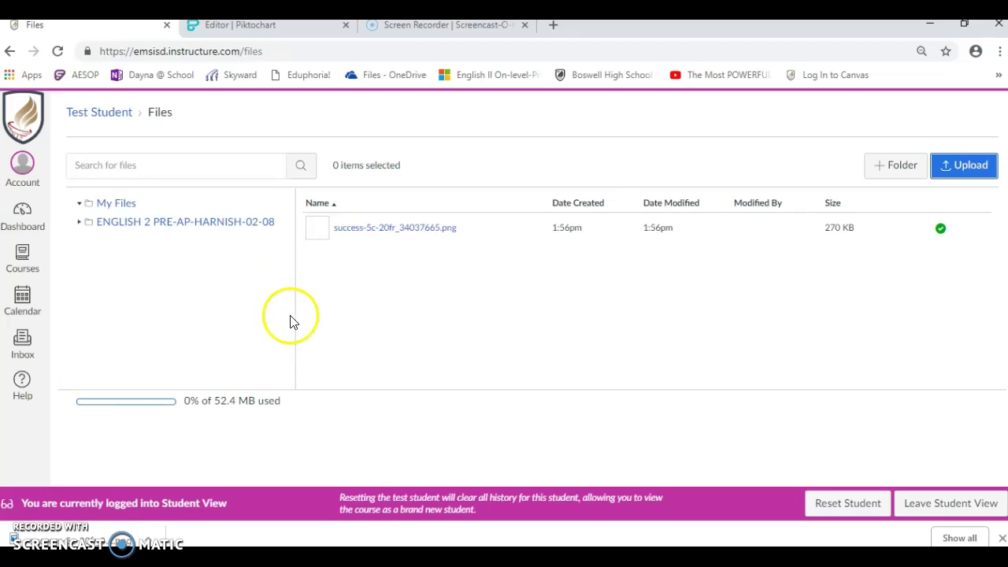
Step: Return to the English 2 Pre-AP course and open the Infographic Discussion Board discussion
{"action": "left_click", "coordinate": [22, 258]}
{"action": "left_click", "coordinate": [163, 156]}
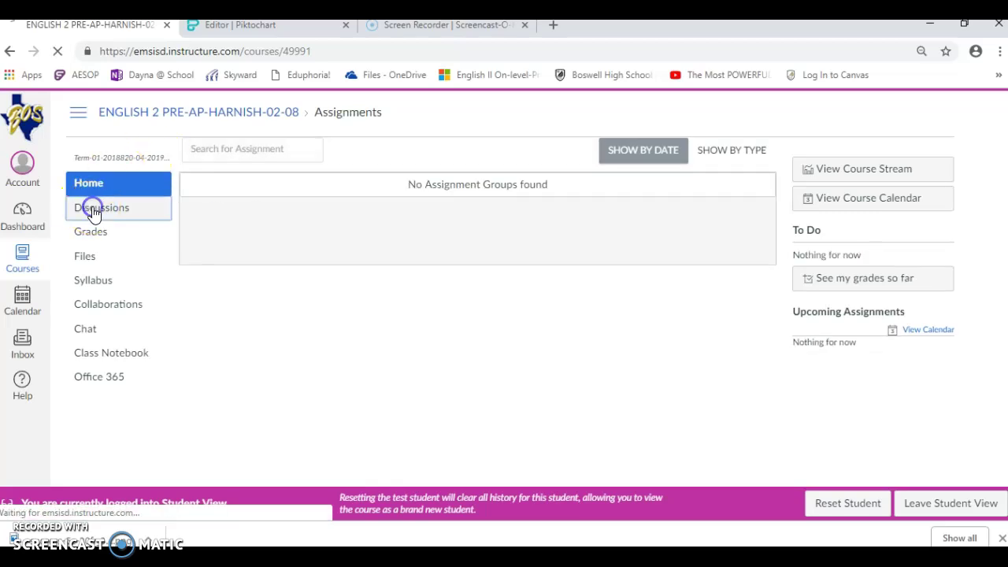
{"action": "left_click", "coordinate": [92, 209]}
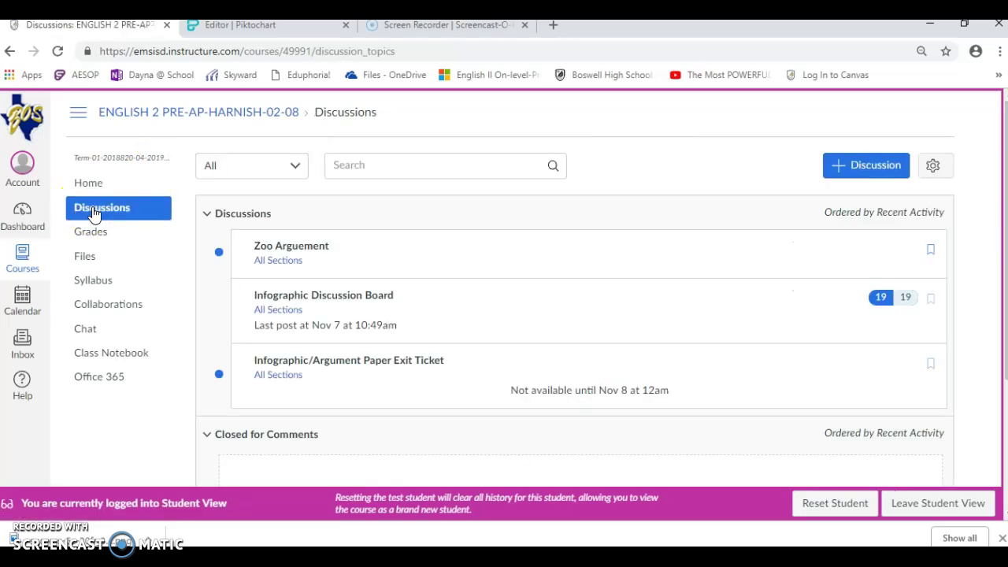
{"action": "left_click", "coordinate": [362, 296]}
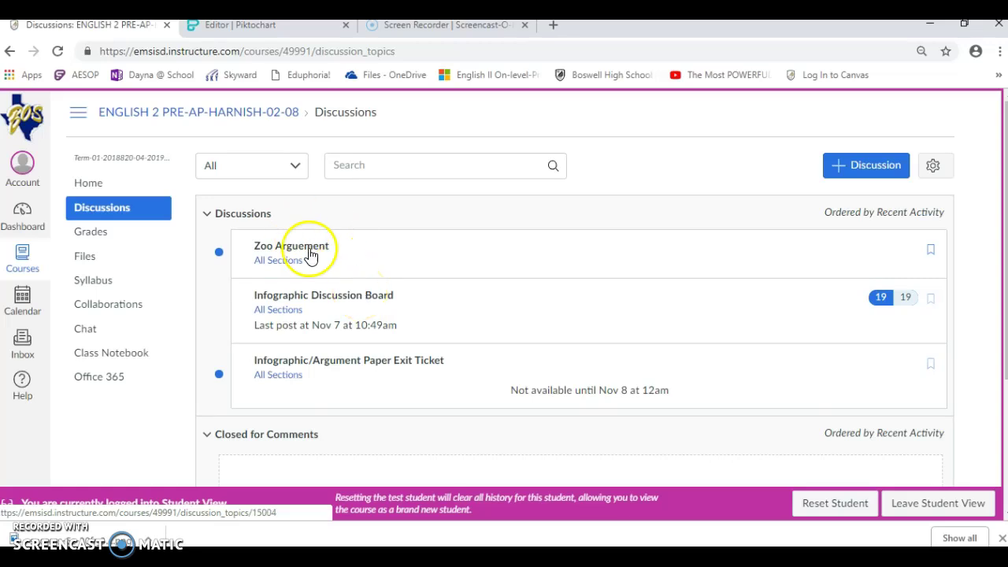
{"action": "left_click", "coordinate": [354, 299]}
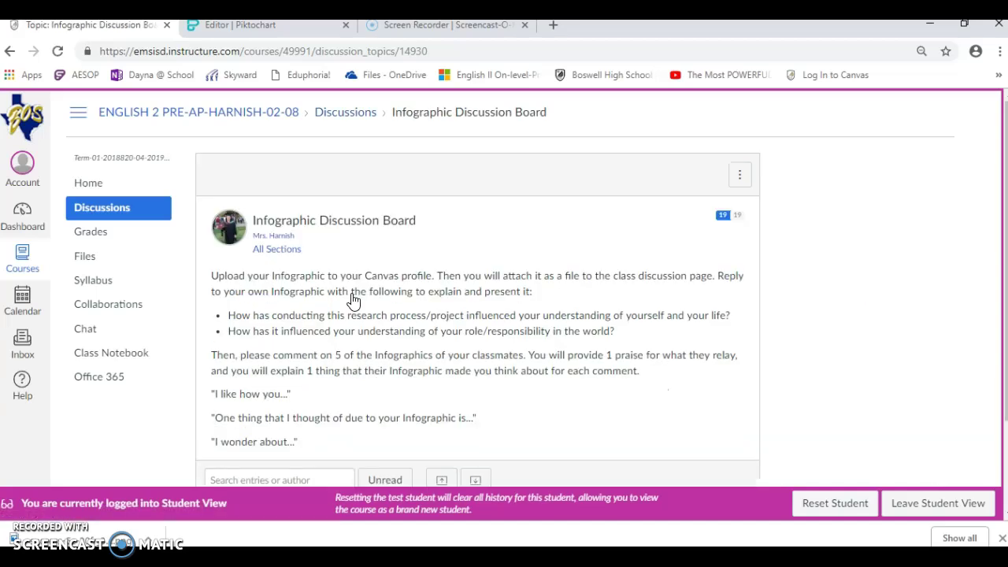
Step: Start a reply to the discussion, browse My files as the Canvas image source, and leave the image dialog without inserting anything
{"action": "scroll", "coordinate": [428, 313], "scroll_direction": "down", "scroll_amount": 2}
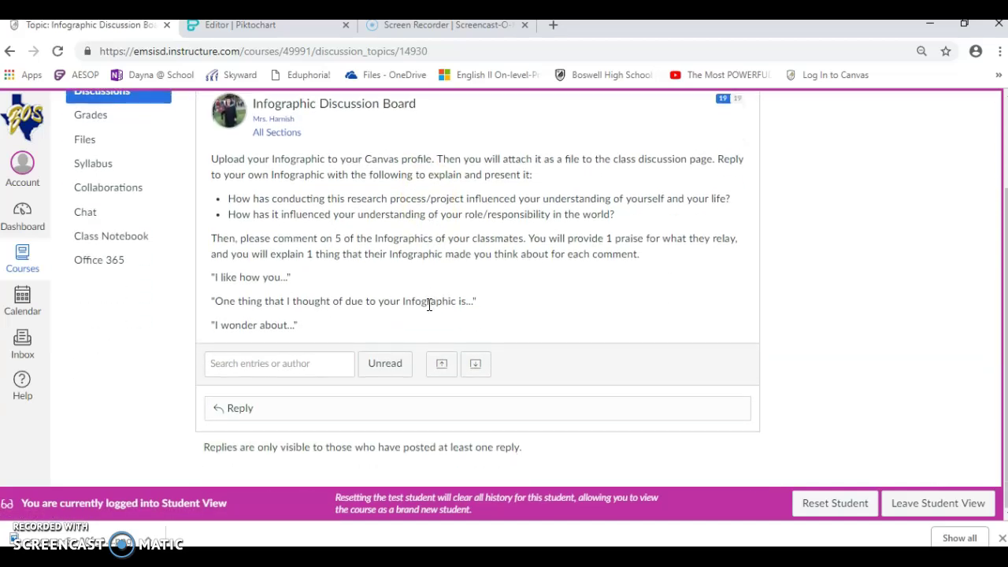
{"action": "left_click", "coordinate": [313, 406]}
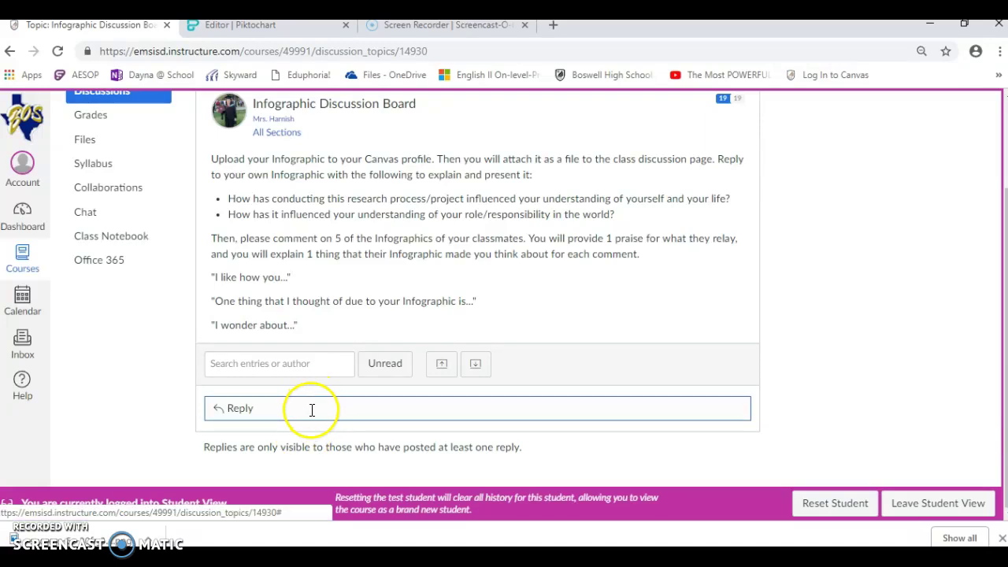
{"action": "scroll", "coordinate": [559, 283], "scroll_direction": "down", "scroll_amount": 3}
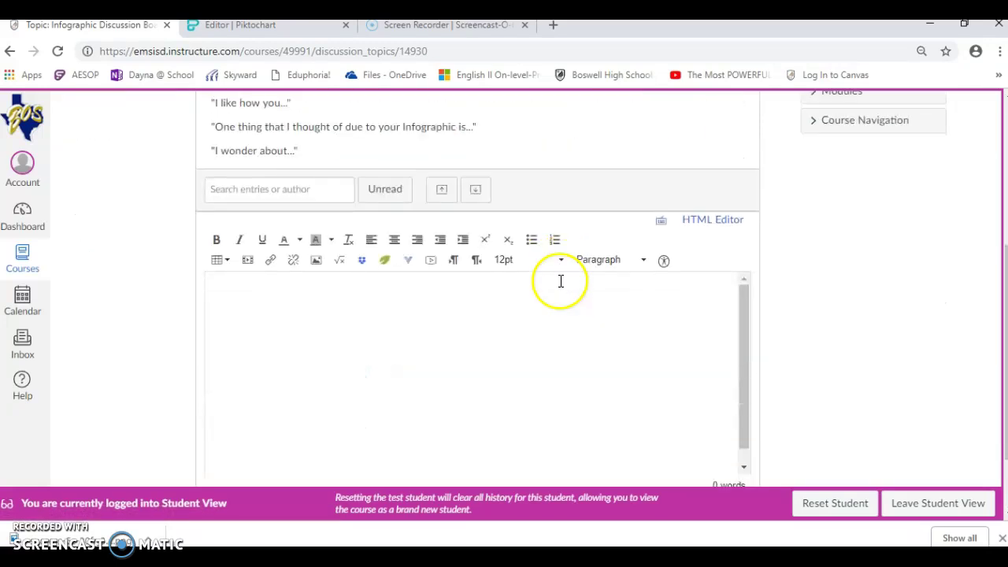
{"action": "left_click", "coordinate": [316, 262]}
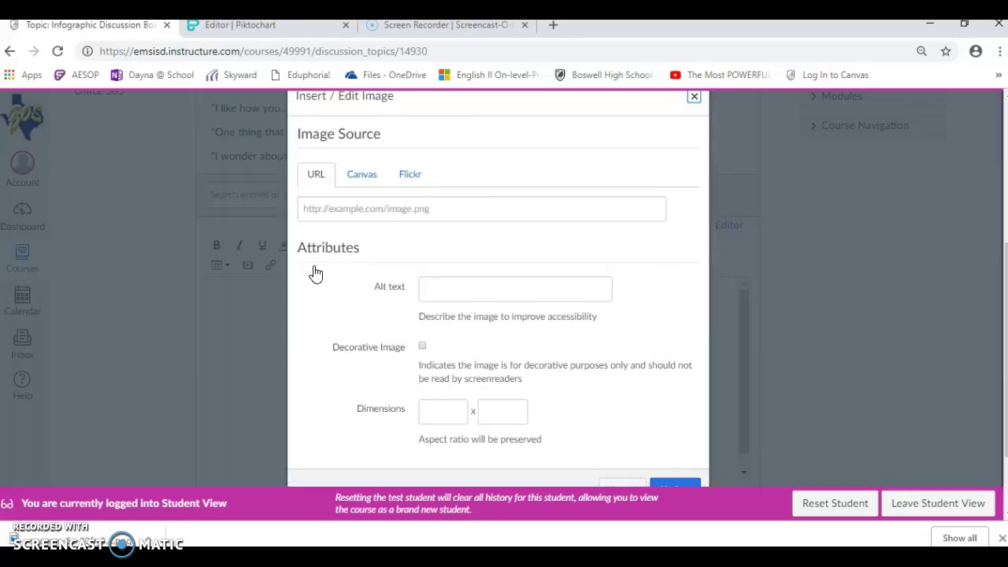
{"action": "left_click", "coordinate": [361, 176]}
{"action": "left_click", "coordinate": [337, 214]}
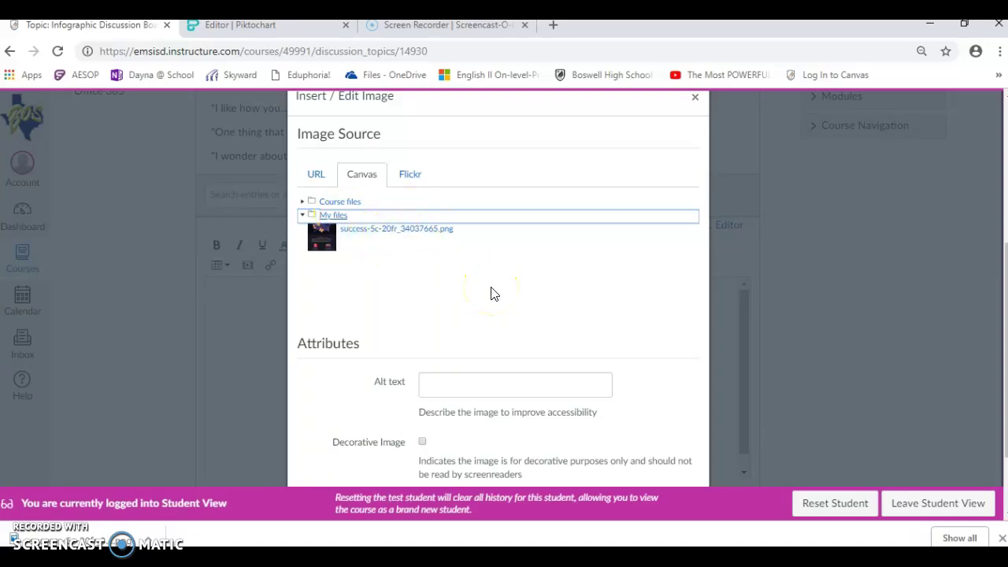
{"action": "scroll", "coordinate": [636, 461], "scroll_direction": "down", "scroll_amount": 1}
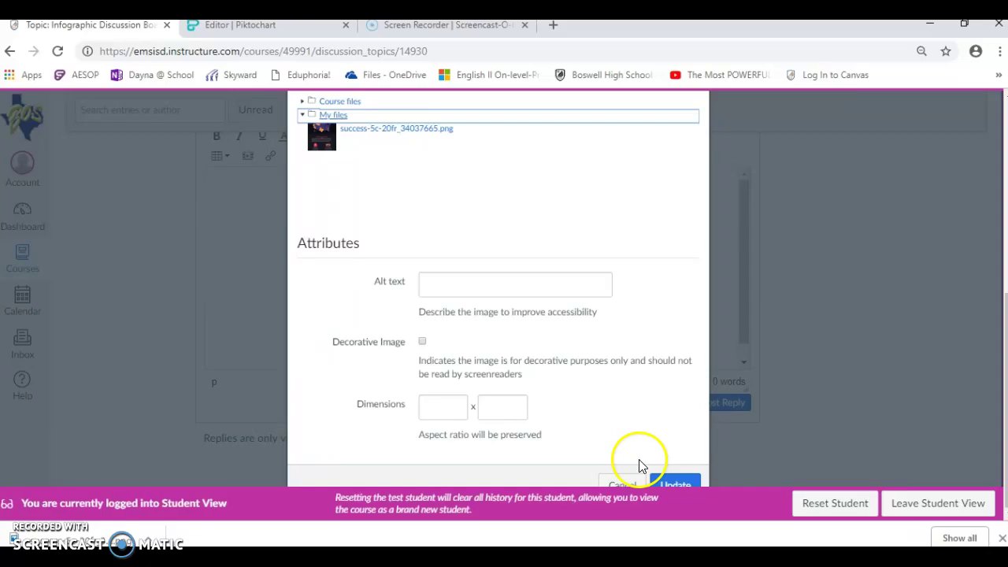
{"action": "scroll", "coordinate": [692, 306], "scroll_direction": "up", "scroll_amount": 1}
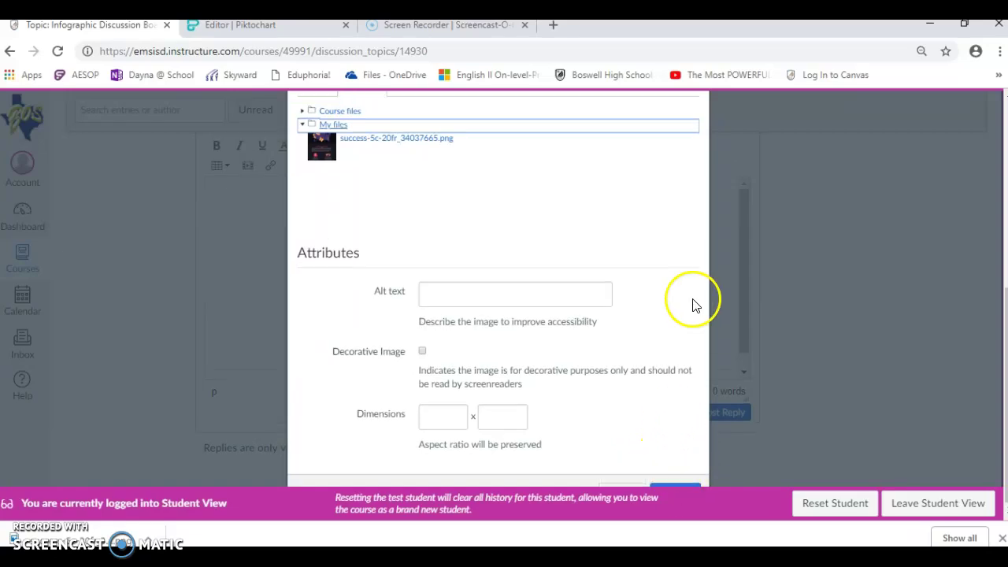
{"action": "scroll", "coordinate": [694, 291], "scroll_direction": "up", "scroll_amount": 3}
{"action": "left_click", "coordinate": [696, 281]}
Step: Review the discussion instructions for the two reflection questions and the comments on five classmates' infographics
{"action": "scroll", "coordinate": [702, 289], "scroll_direction": "down", "scroll_amount": 3}
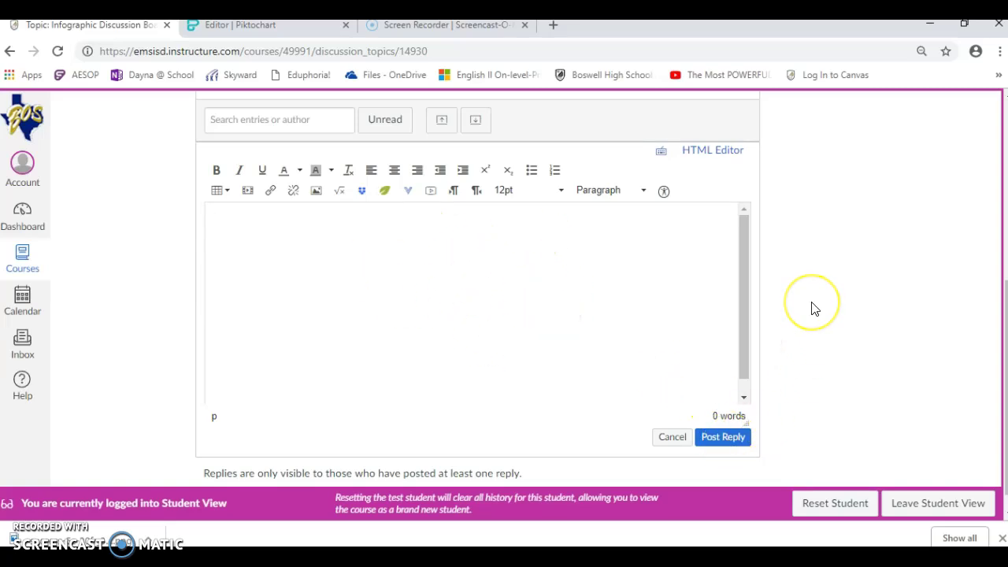
{"action": "scroll", "coordinate": [812, 307], "scroll_direction": "up", "scroll_amount": 3}
{"action": "scroll", "coordinate": [813, 308], "scroll_direction": "up", "scroll_amount": 1}
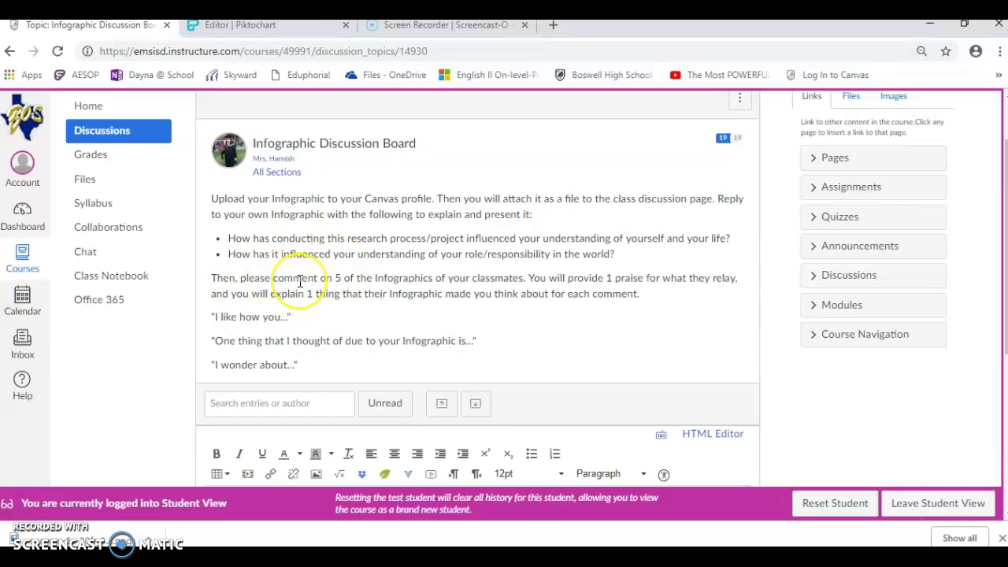
{"action": "scroll", "coordinate": [299, 282], "scroll_direction": "down", "scroll_amount": 1}
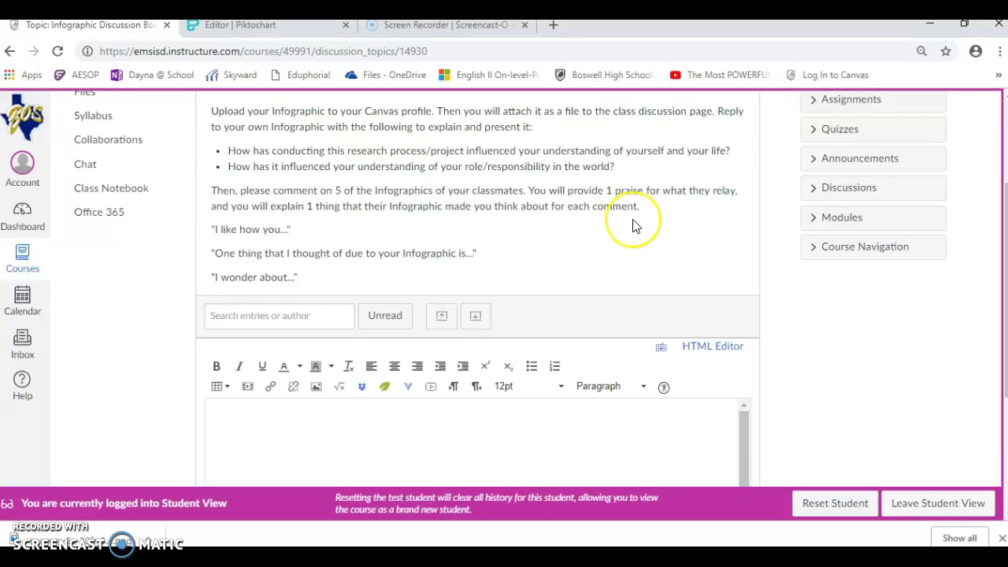
{"action": "scroll", "coordinate": [634, 225], "scroll_direction": "down", "scroll_amount": 2}
{"action": "scroll", "coordinate": [635, 225], "scroll_direction": "up", "scroll_amount": 2}
{"action": "scroll", "coordinate": [634, 225], "scroll_direction": "up", "scroll_amount": 3}
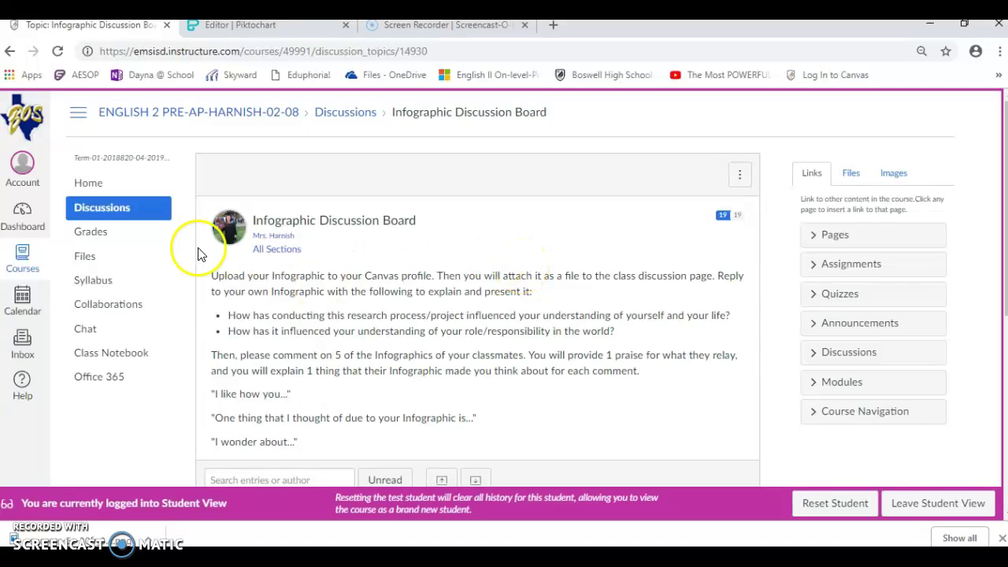
Step: Return to the course's discussion list and open the Infographic/Argument Paper Exit Ticket topic
{"action": "left_click", "coordinate": [102, 212]}
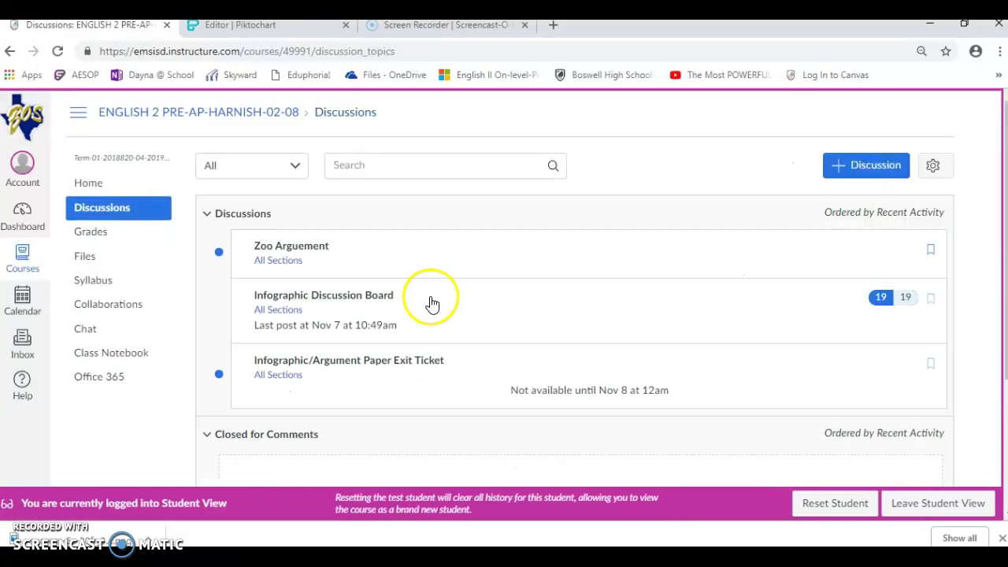
{"action": "scroll", "coordinate": [429, 303], "scroll_direction": "down", "scroll_amount": 3}
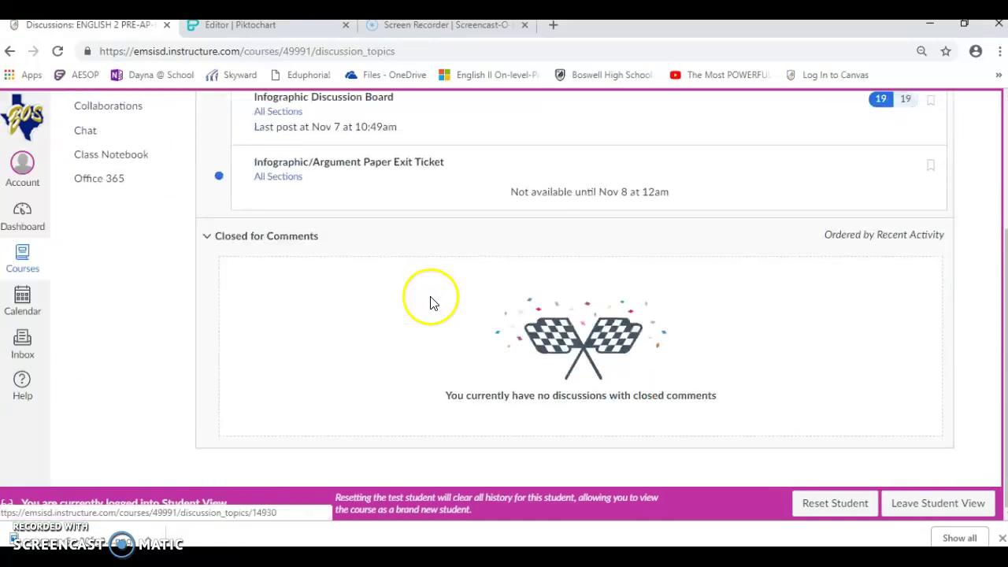
{"action": "left_click", "coordinate": [355, 165]}
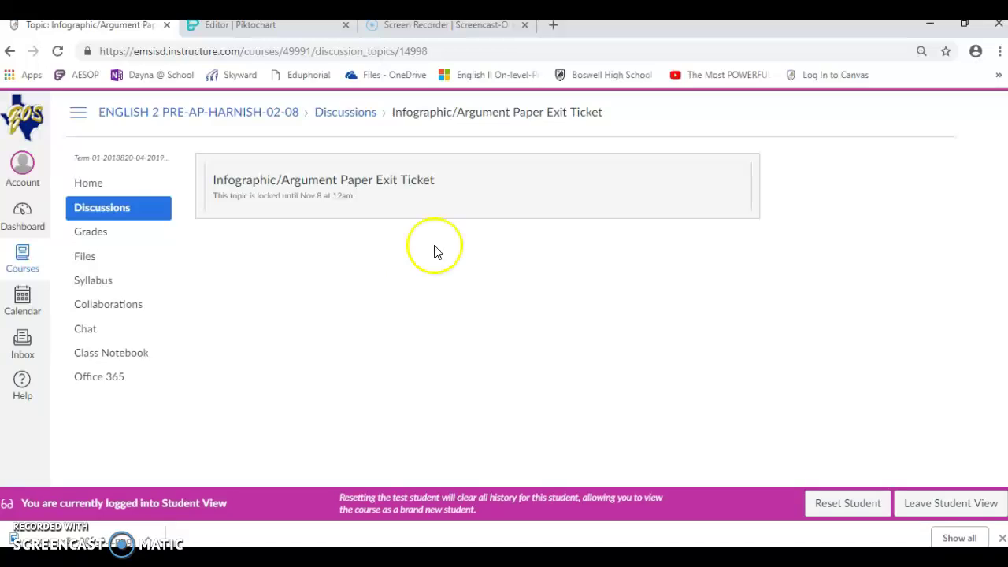